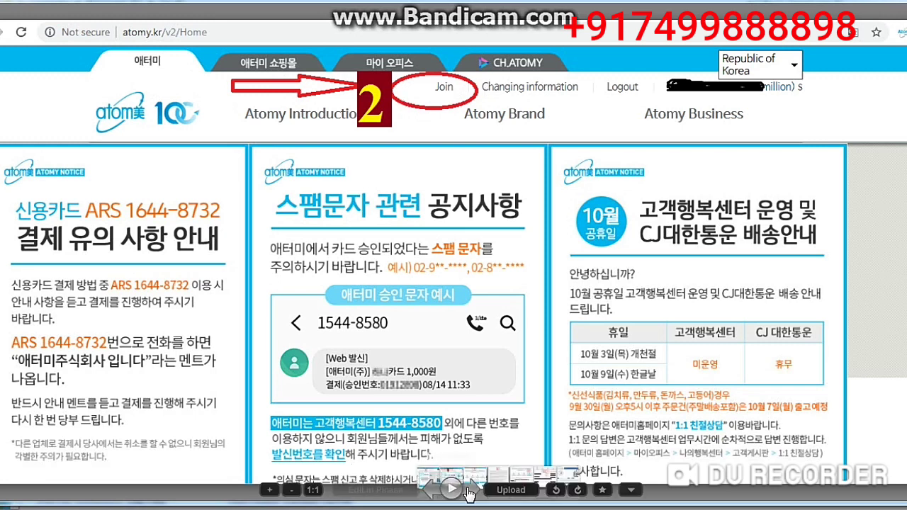
- Advance to the tutorial screenshot of the Atomy home page marking where to join
left_click(471, 489)
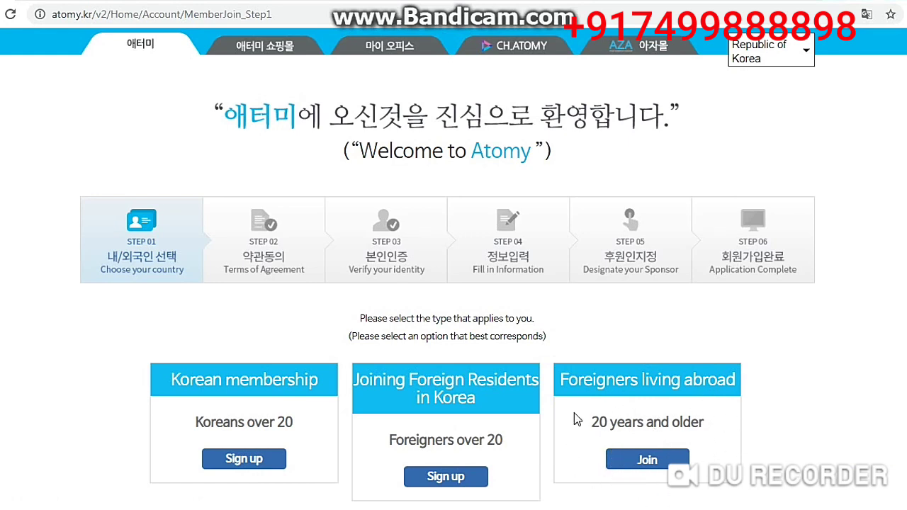
- Start sign-up as a foreigner living abroad and highlight the membership terms
left_click(665, 460)
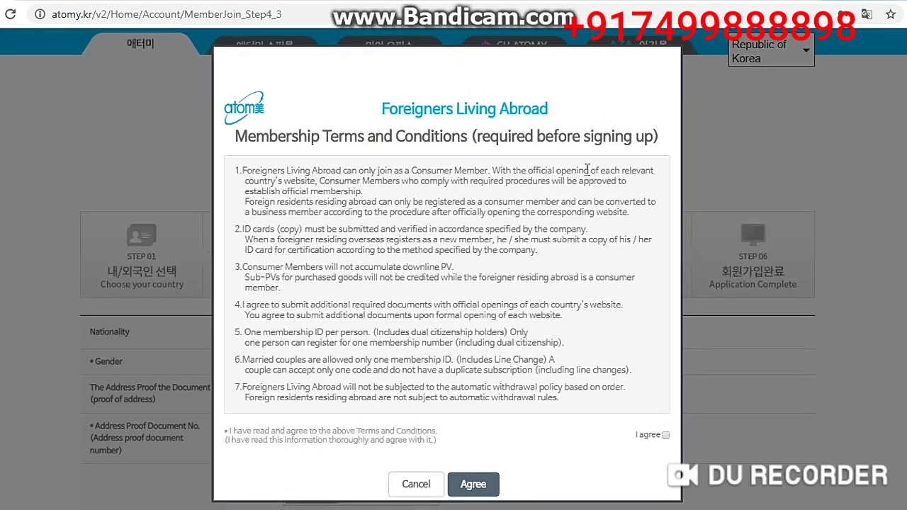
left_click_drag(383, 106, 565, 111)
left_click_drag(236, 142, 655, 131)
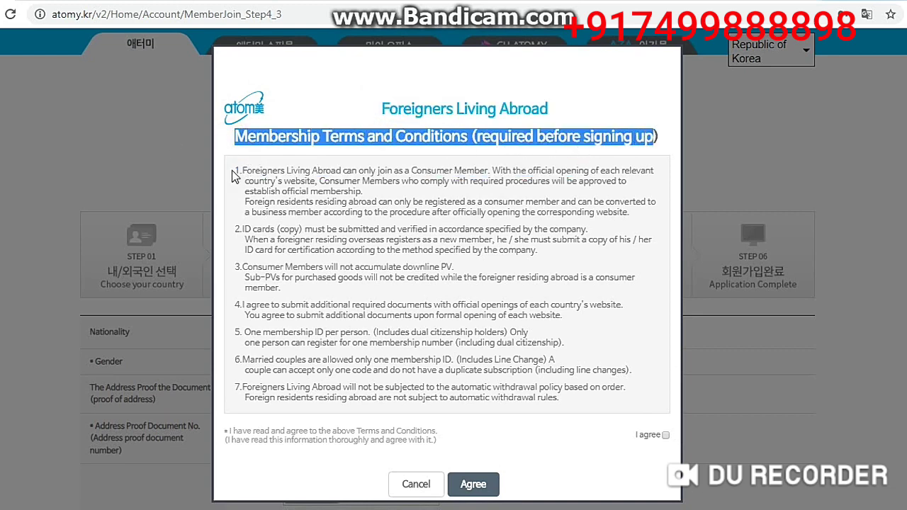
left_click_drag(232, 170, 578, 397)
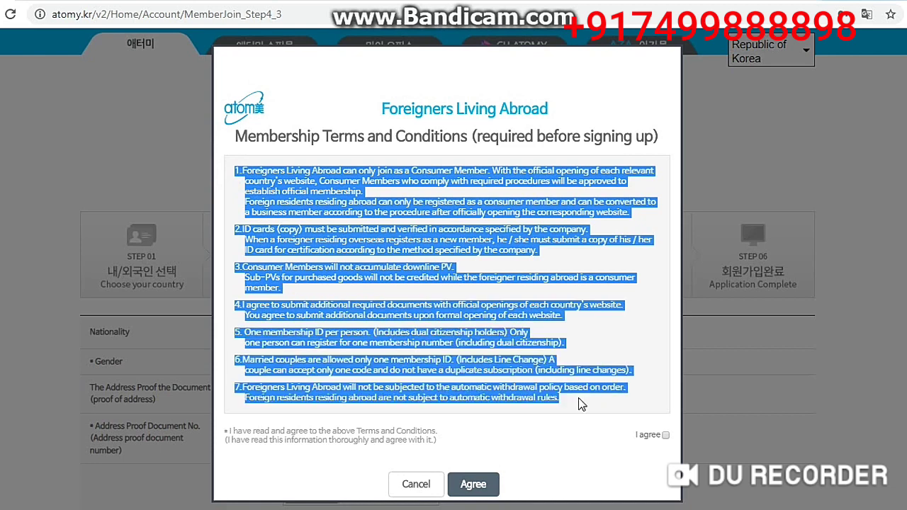
left_click(571, 408)
- Highlight the one-membership-per-person and married-couple rules, then agree to the terms
left_click_drag(243, 336, 373, 331)
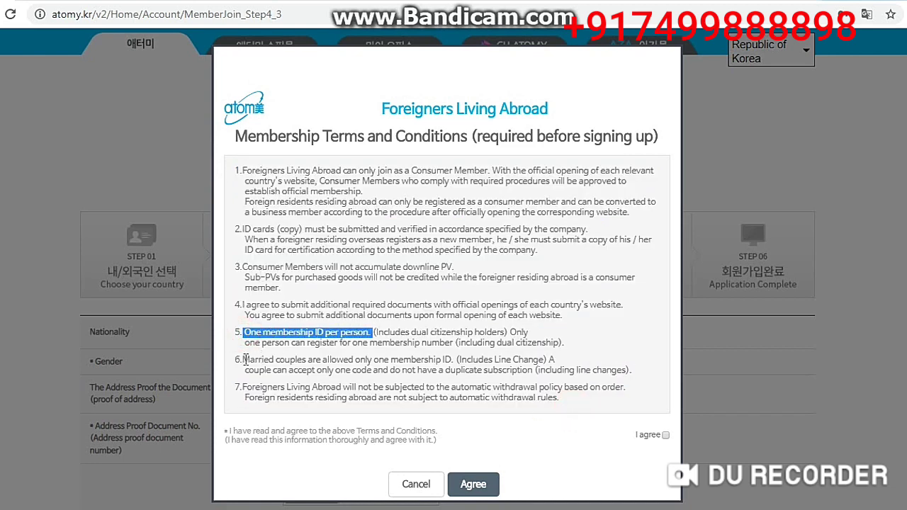
left_click_drag(243, 360, 488, 360)
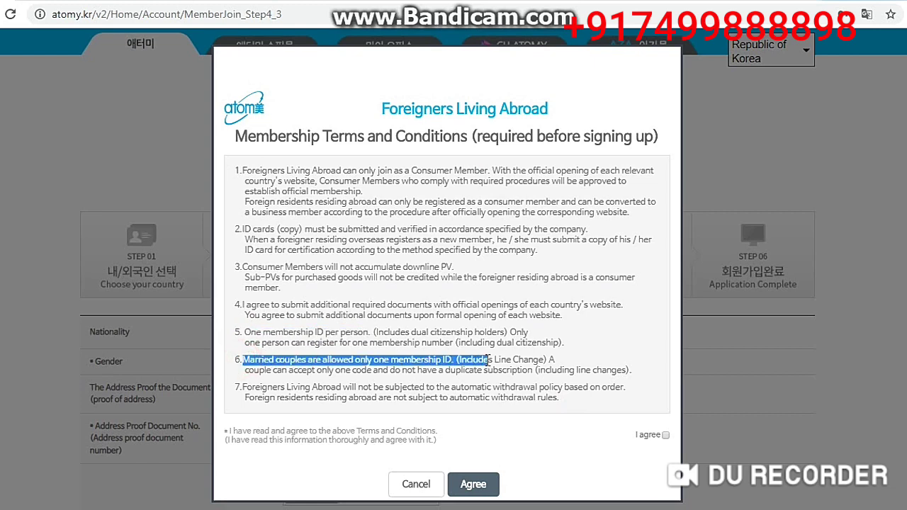
left_click(665, 435)
left_click(473, 485)
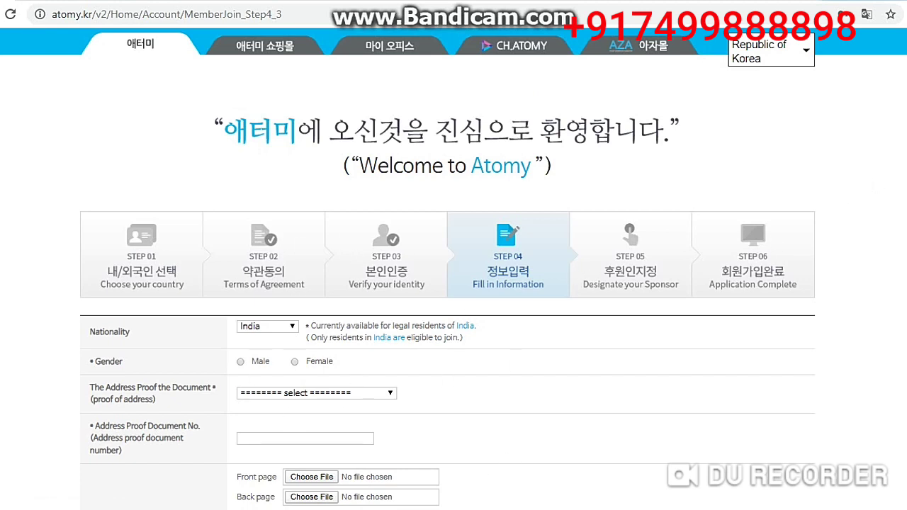
- Scroll down the Fill in Information form and choose Male as the gender
scroll(454, 284, "down", 3)
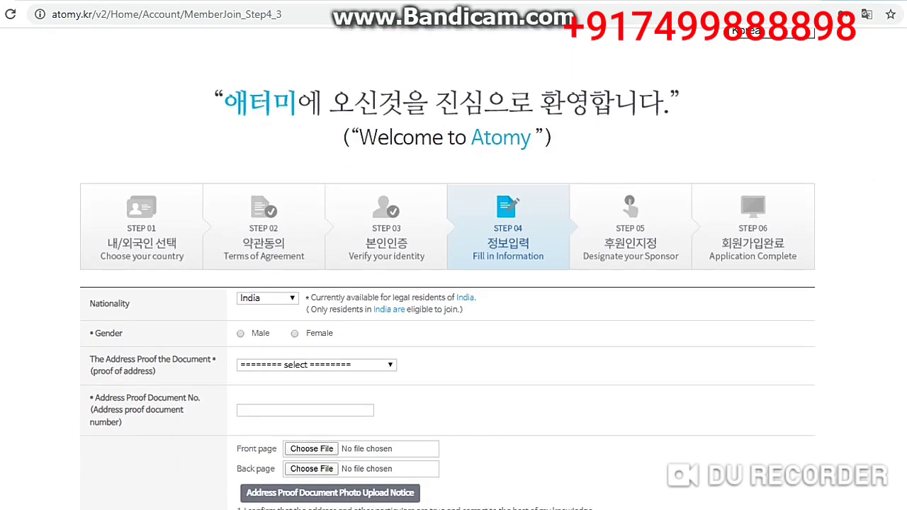
scroll(453, 283, "down", 2)
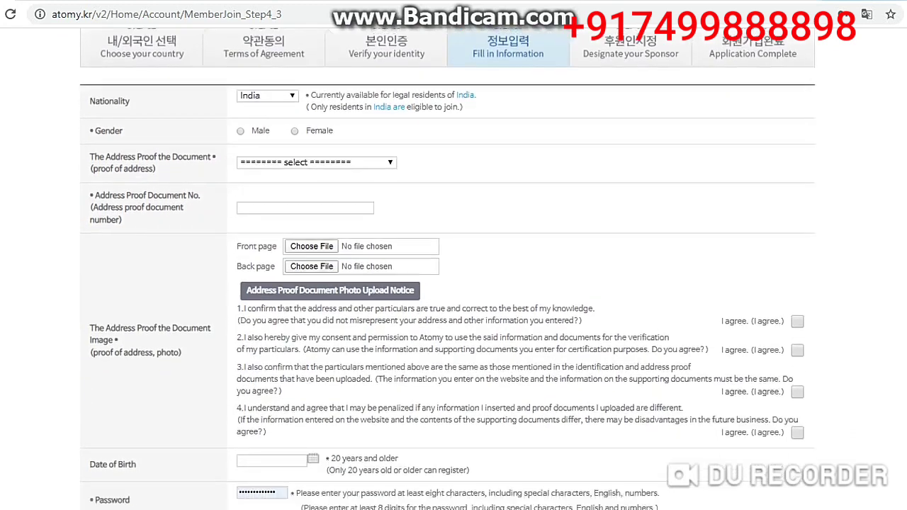
scroll(454, 284, "down", 1)
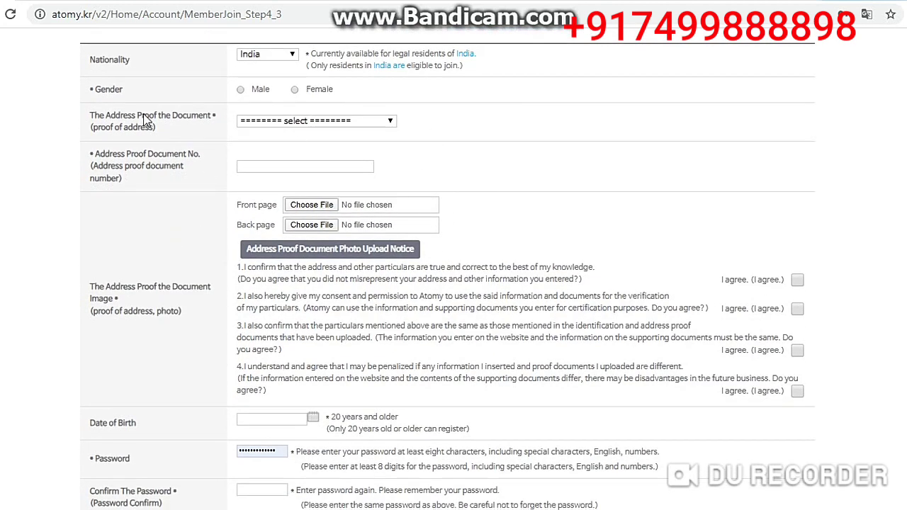
left_click(241, 90)
left_click(277, 121)
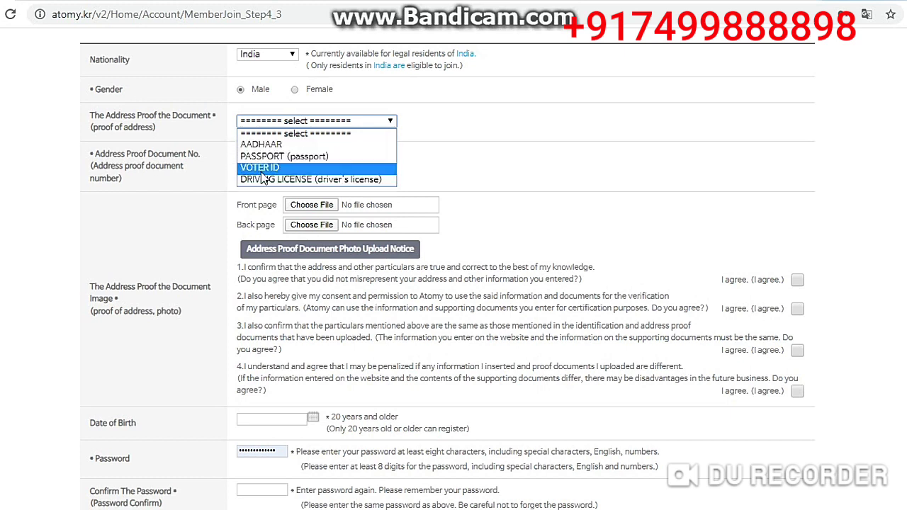
- Choose AADHAAR as the address proof and point out the front and back page uploads
left_click(263, 146)
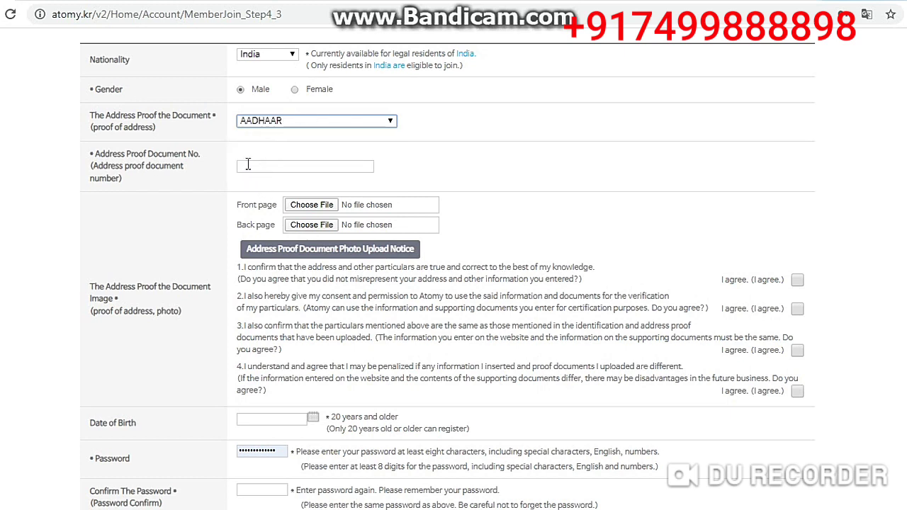
left_click(314, 164)
left_click_drag(237, 206, 270, 204)
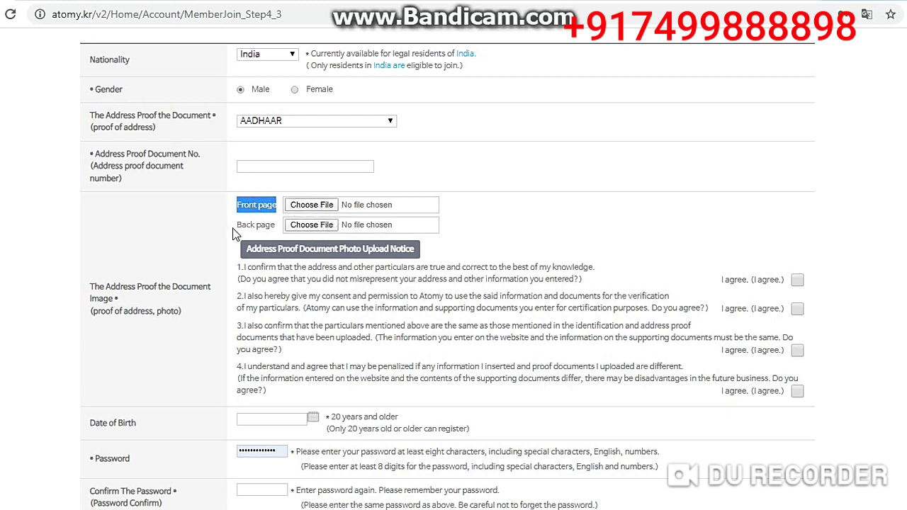
left_click_drag(237, 226, 297, 232)
left_click(485, 210)
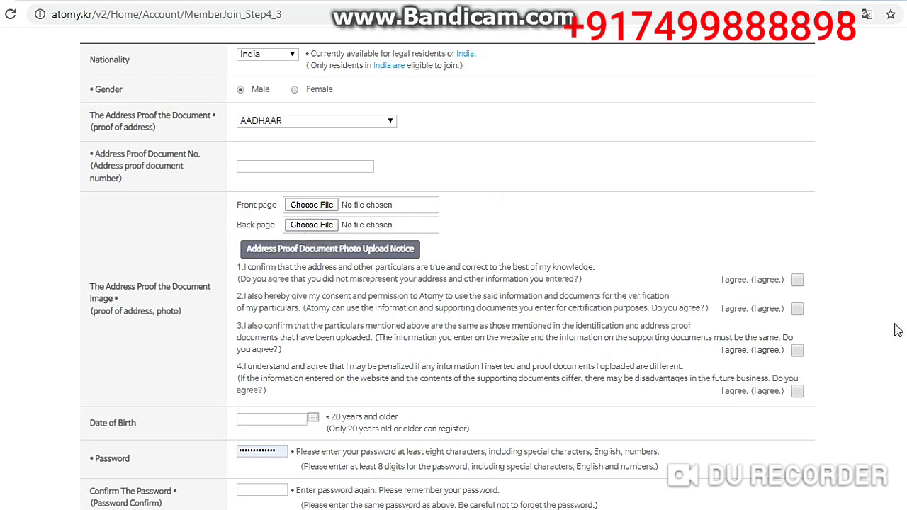
- Tick all four I agree boxes for the address-proof statements
left_click(797, 280)
left_click(797, 309)
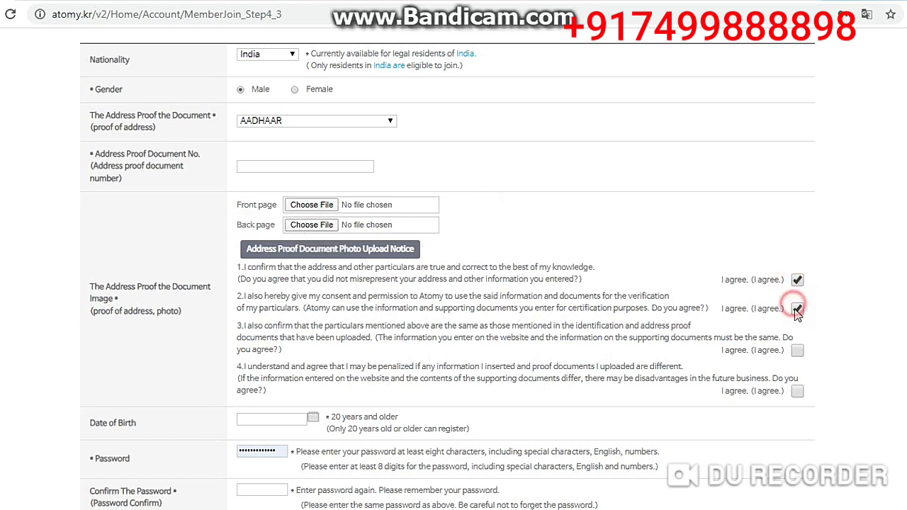
left_click(797, 350)
left_click(797, 391)
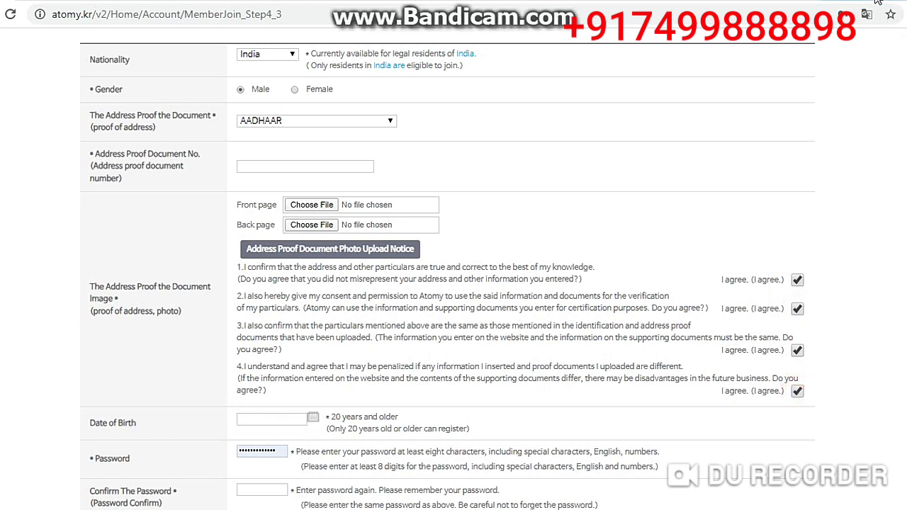
scroll(758, 92, "down", 3)
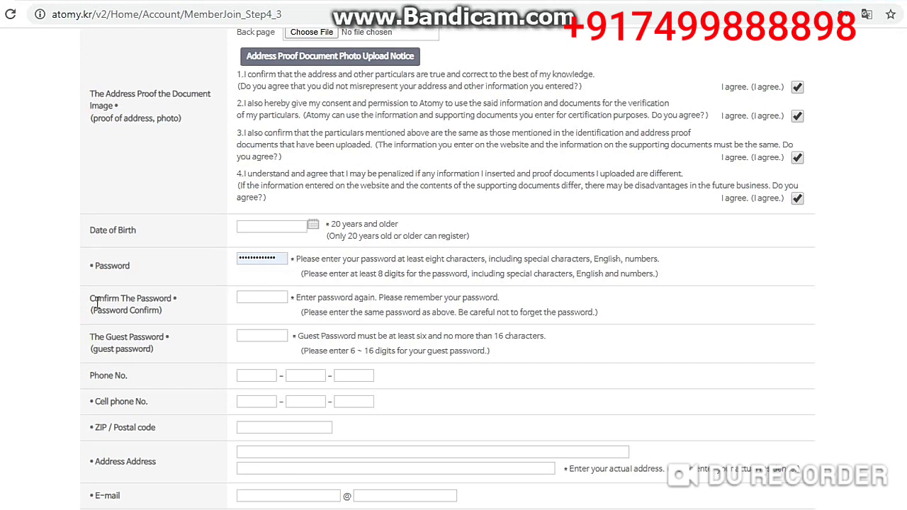
- Enter a guest password in the Guest Password field after noting the confirmation field
left_click_drag(88, 298, 174, 298)
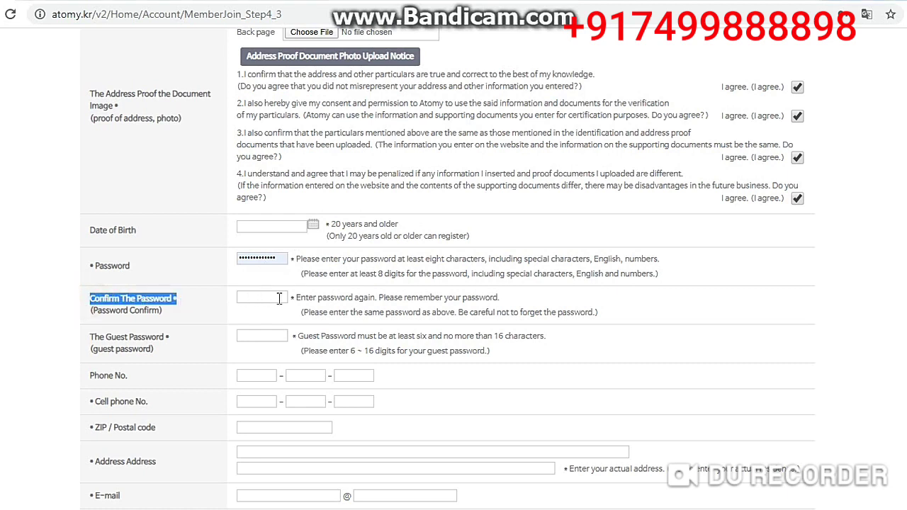
left_click_drag(91, 336, 170, 336)
left_click(252, 334)
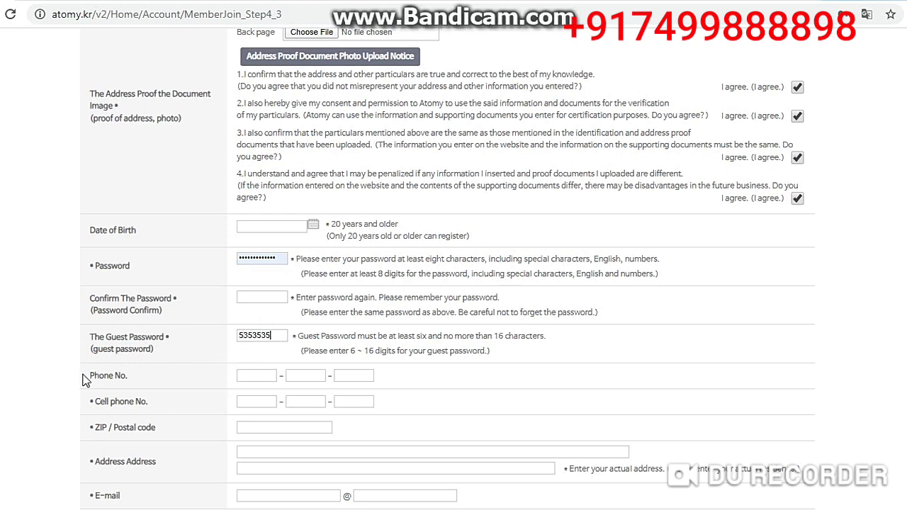
- Review the cell phone, ZIP / Postal code, address and E-mail fields
left_click_drag(90, 401, 178, 400)
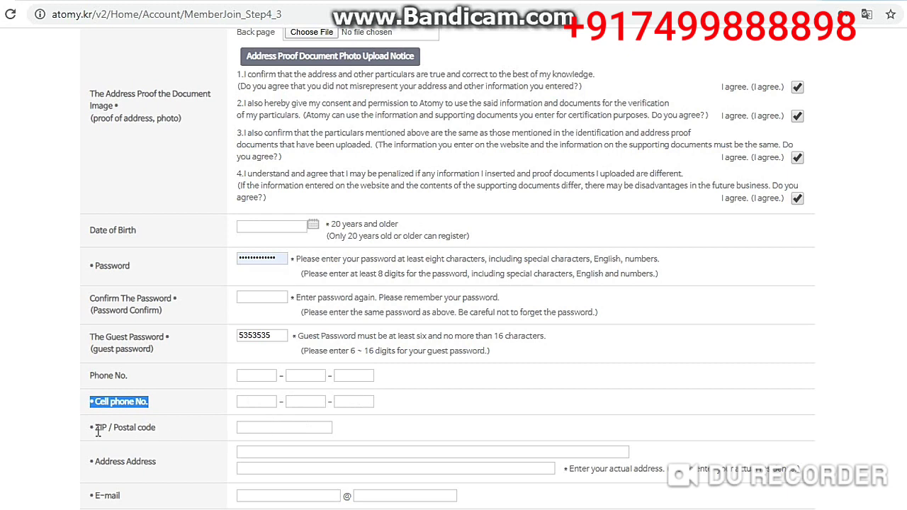
left_click_drag(93, 432, 141, 439)
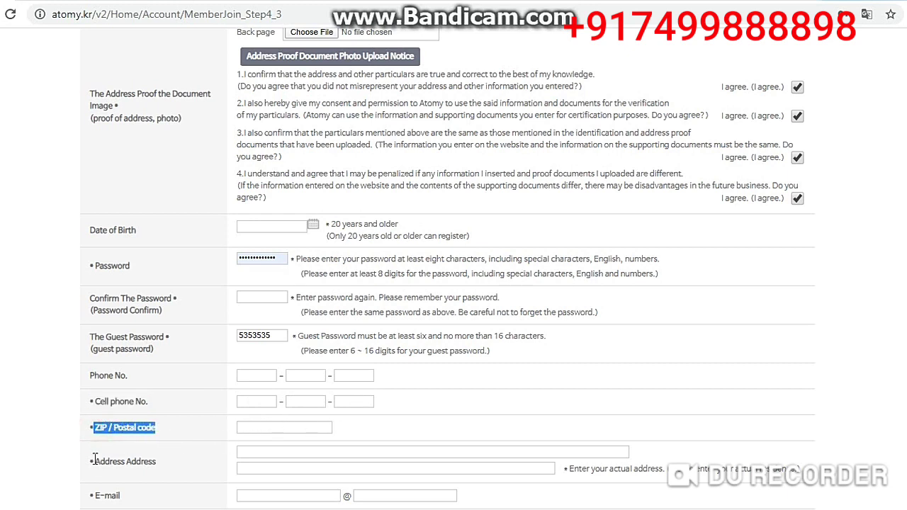
left_click_drag(95, 461, 180, 472)
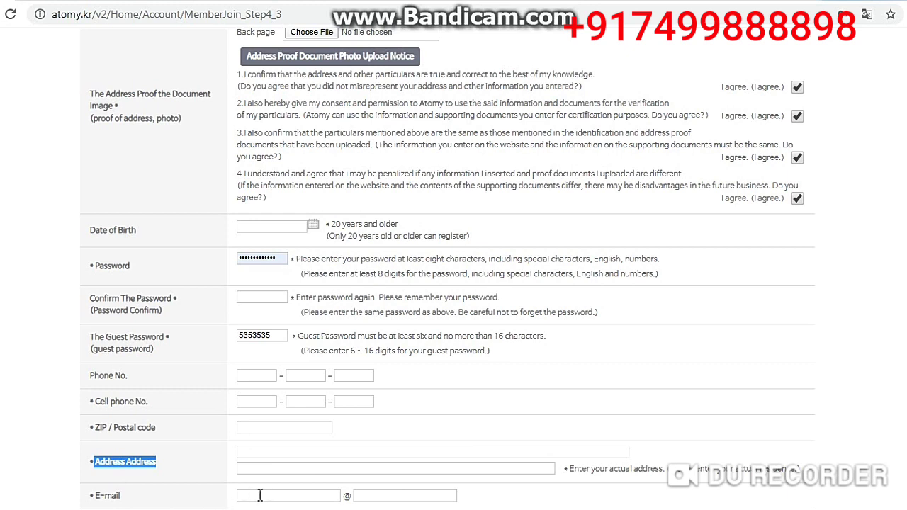
double_click(346, 497)
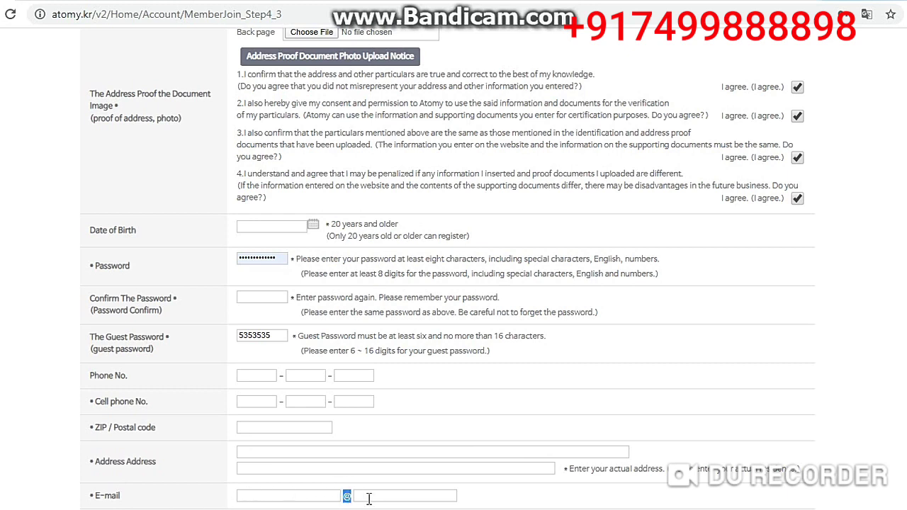
left_click_drag(156, 486, 86, 499)
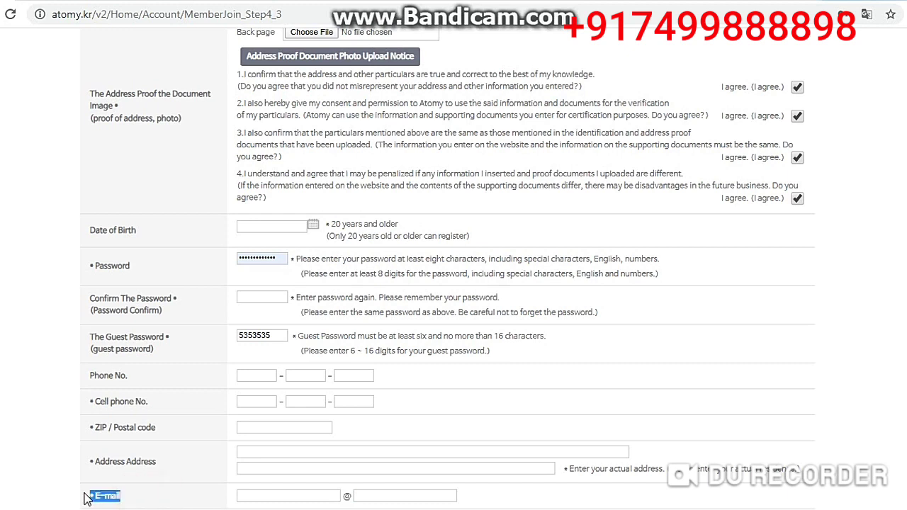
left_click(178, 501)
- Scroll down and tick I agree for the terms and conditions
scroll(453, 269, "down", 3)
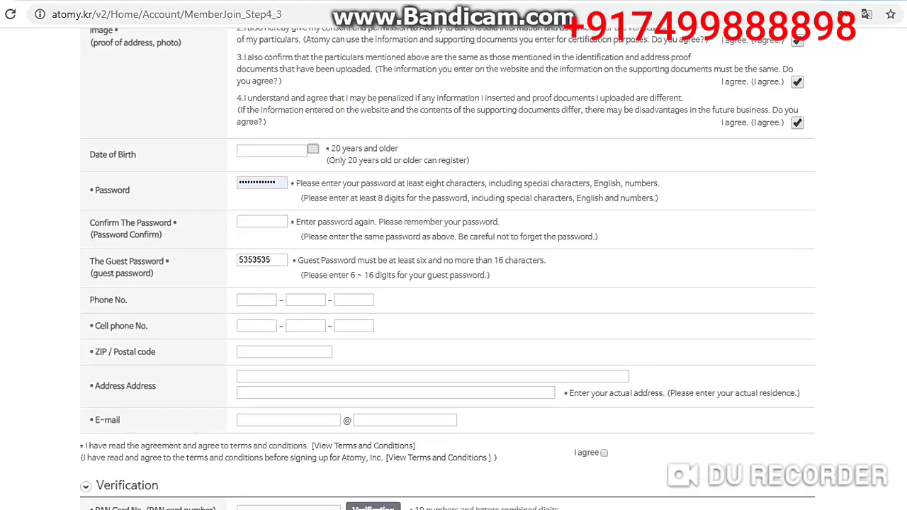
scroll(454, 269, "down", 1)
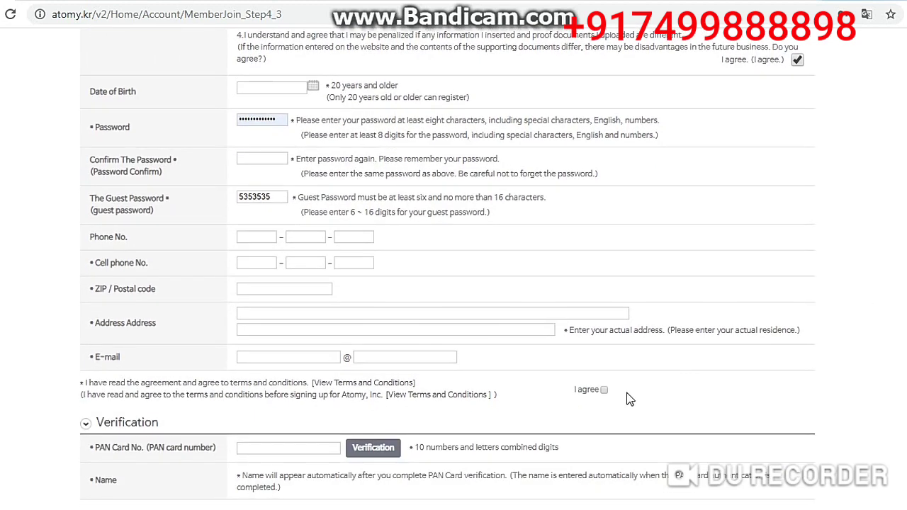
left_click(604, 390)
- Enter the PAN card number in the Verification section
left_click_drag(85, 447, 216, 447)
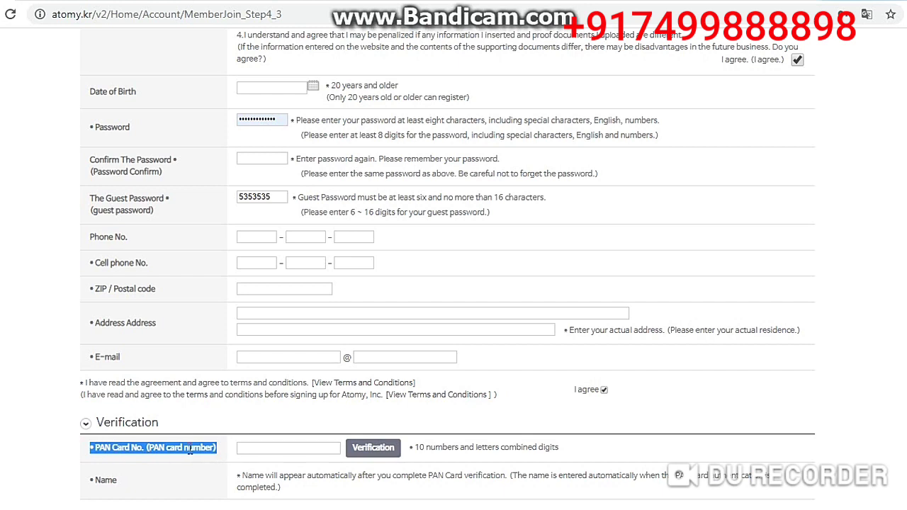
left_click(256, 445)
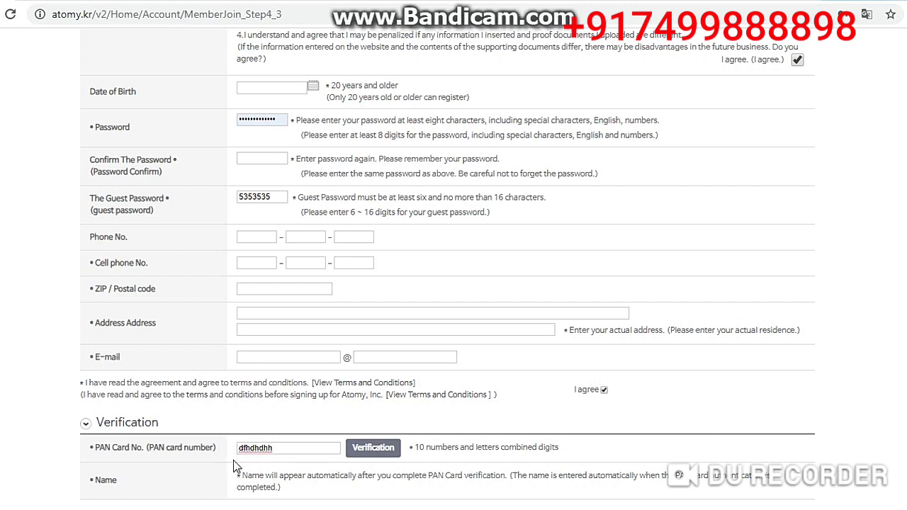
left_click(656, 403)
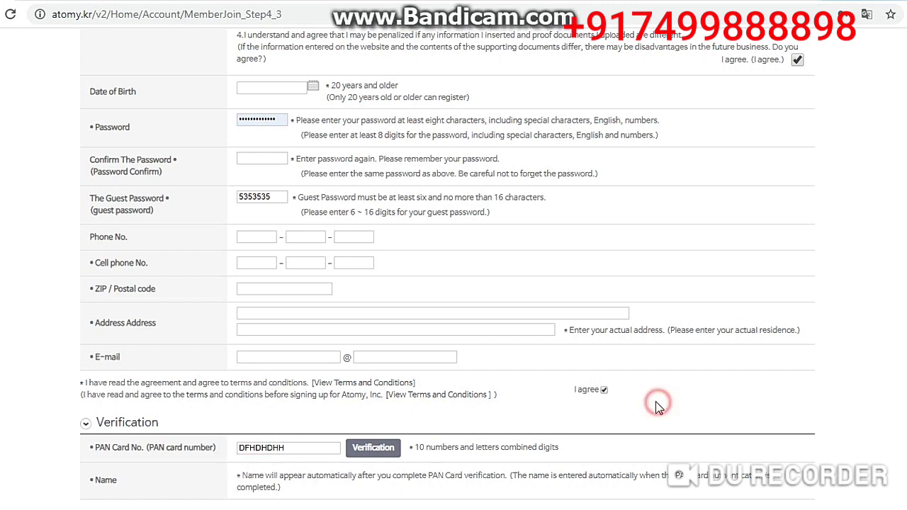
scroll(638, 418, "down", 1)
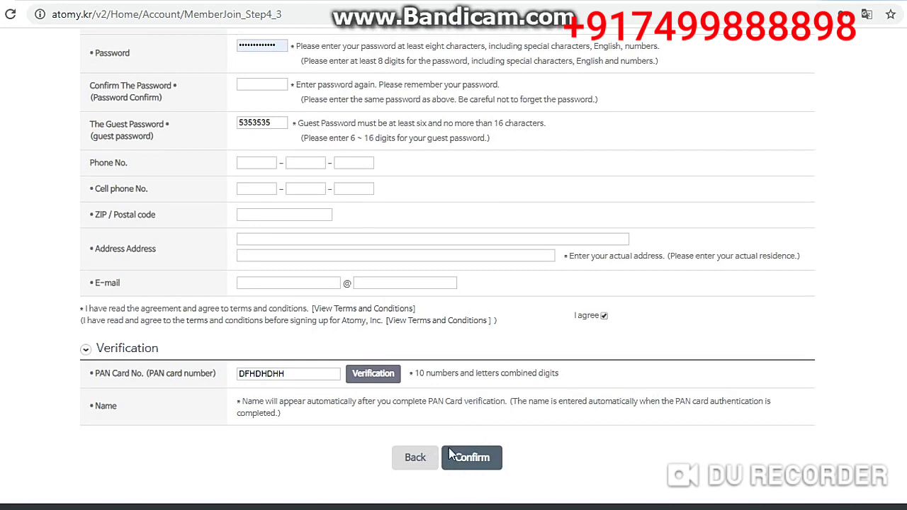
left_click(876, 2)
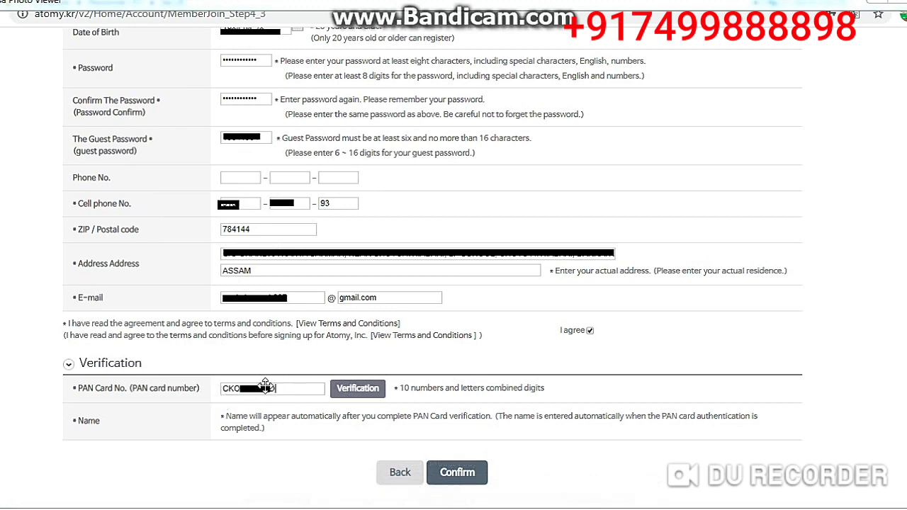
- Show the verification-success screenshot, drawing then undoing a red arrow from OK to the PAN field
left_click(460, 498)
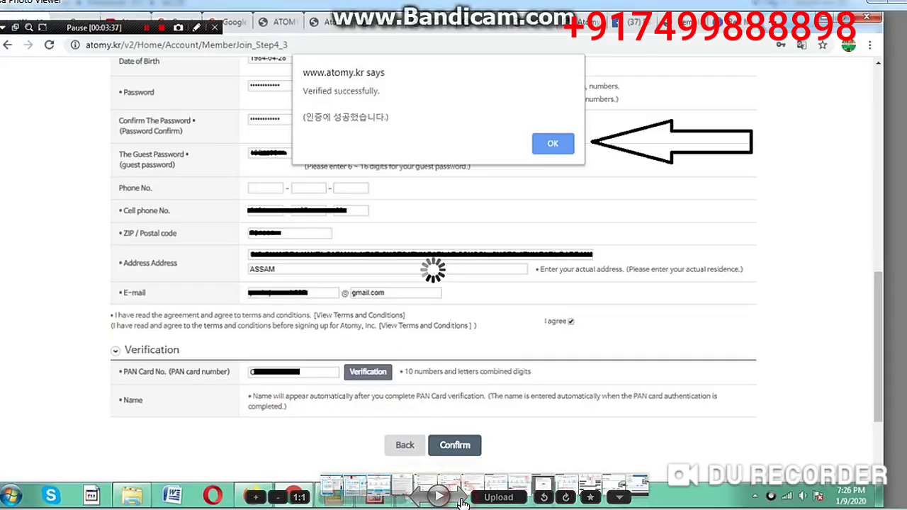
scroll(571, 390, "up", 1)
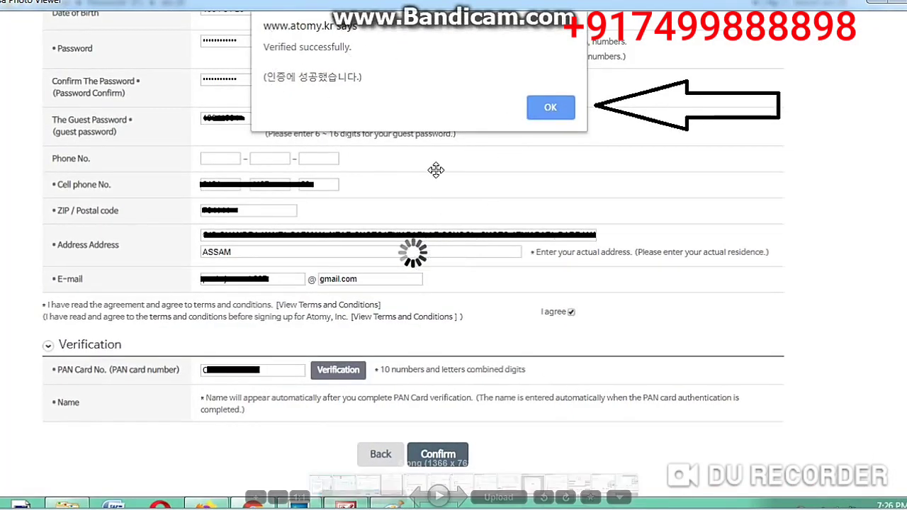
scroll(438, 193, "up", 1)
scroll(435, 194, "down", 1)
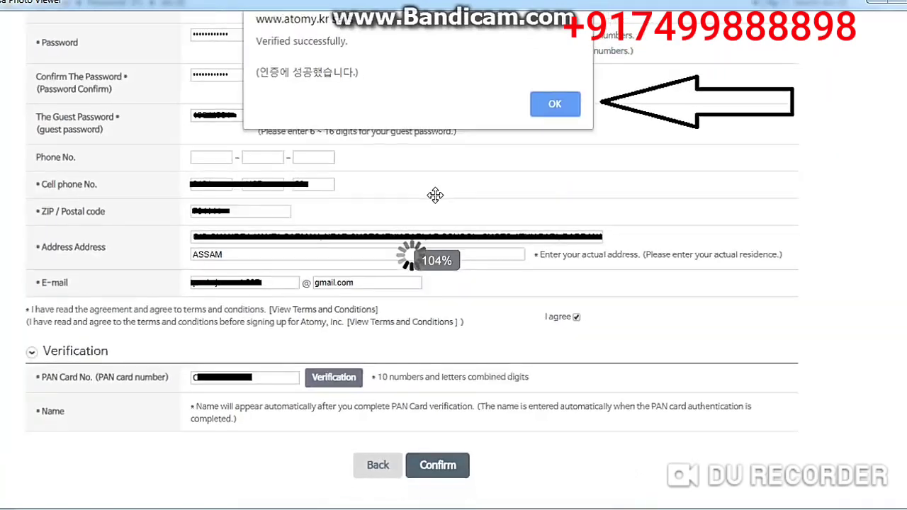
scroll(432, 197, "down", 2)
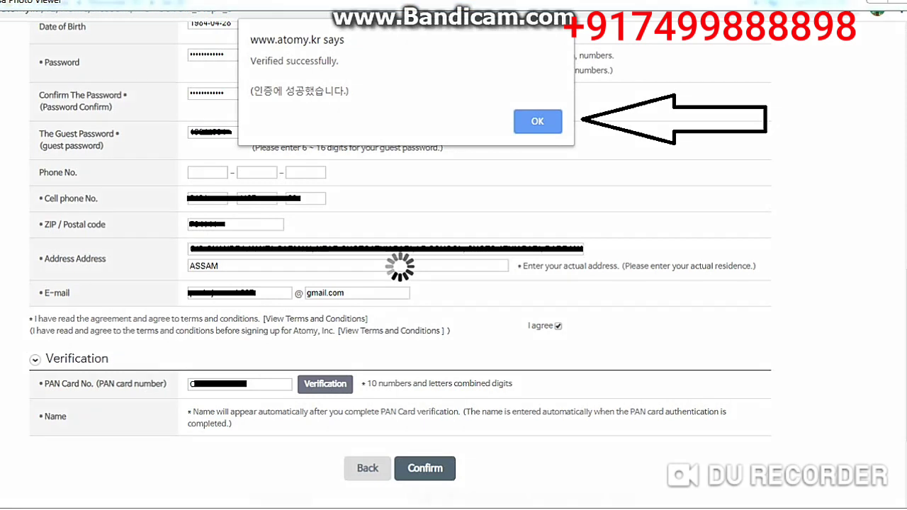
left_click_drag(549, 136, 254, 399)
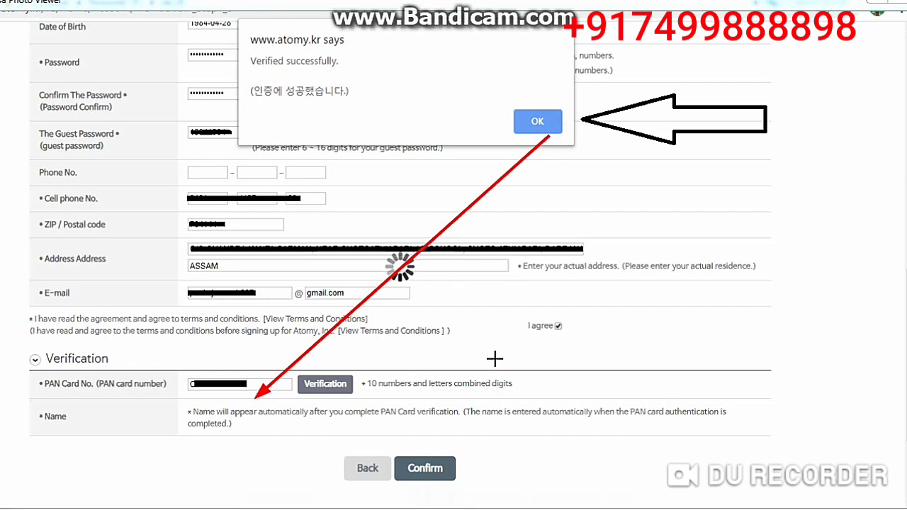
key("ctrl+z")
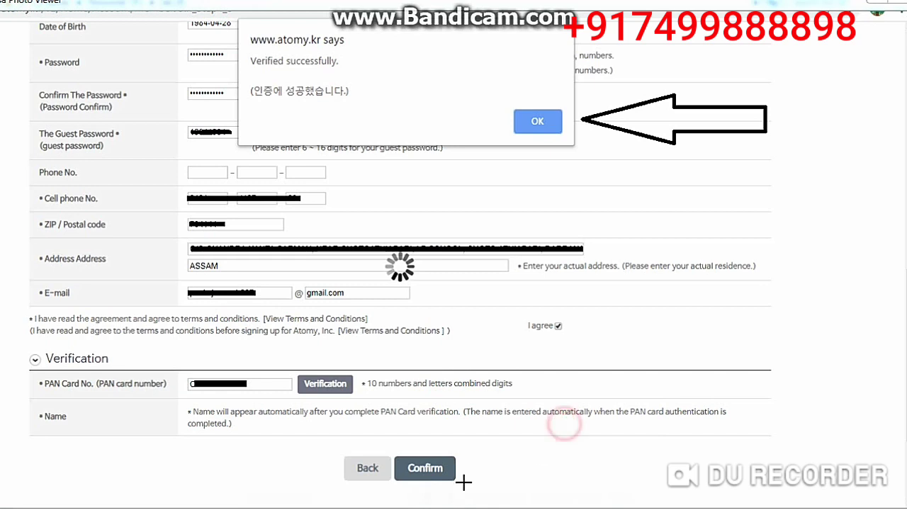
- Page on to the verified-name screenshot and then the Designate your Sponsor screenshot
left_click_drag(777, 262, 769, 266)
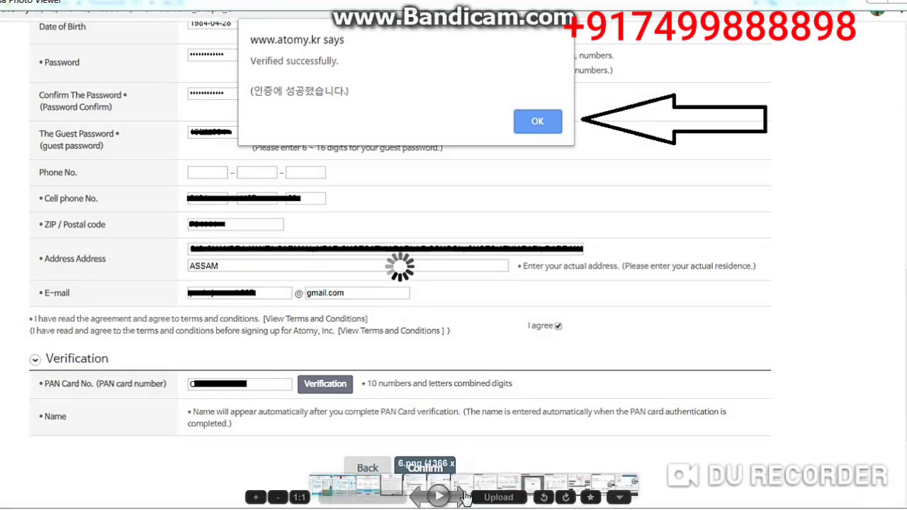
left_click(461, 500)
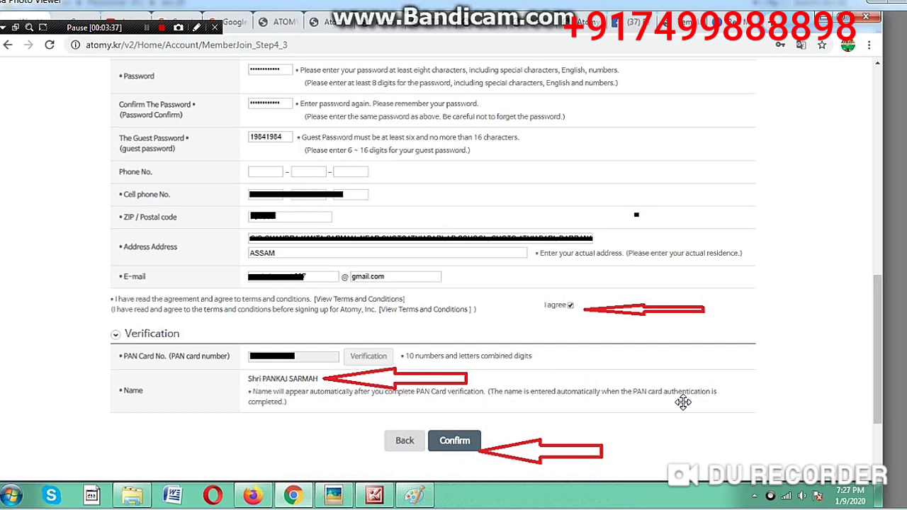
scroll(682, 403, "up", 2)
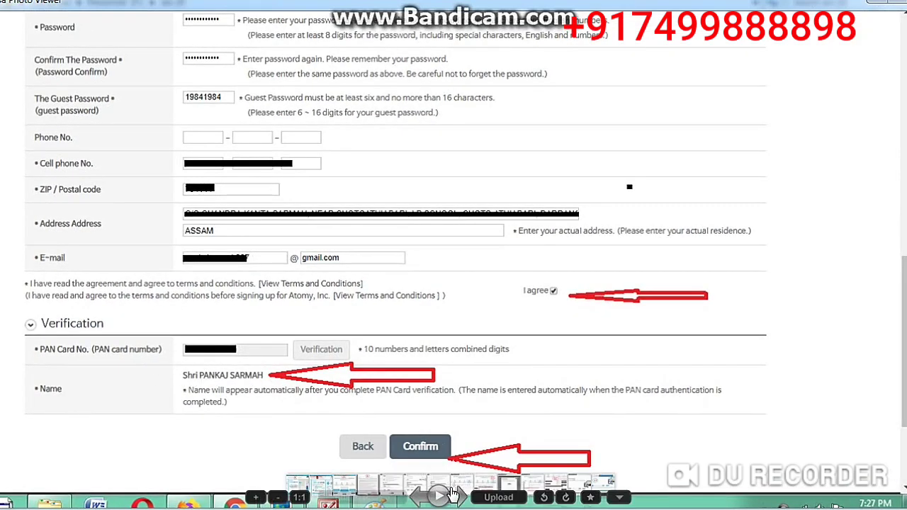
left_click(459, 498)
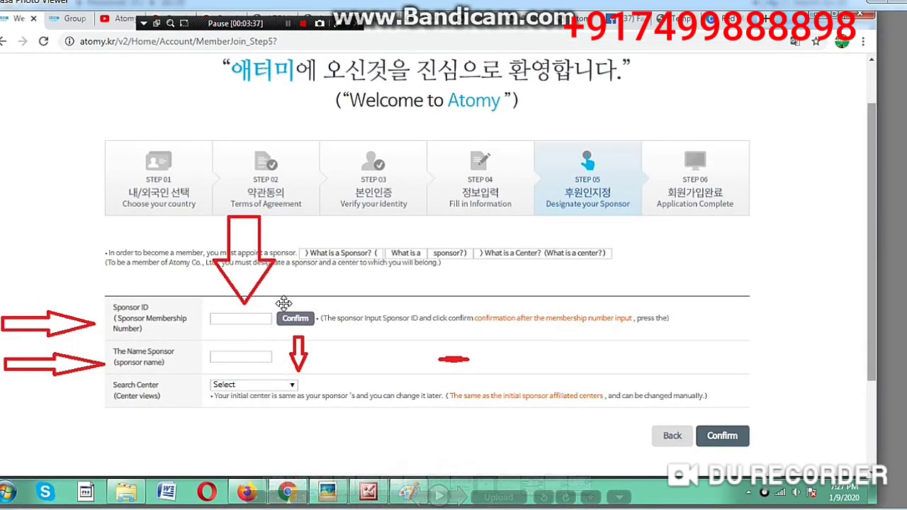
- Page through the sponsor-fields, Check sponsor ID, centre list and Step 6 review screenshots
scroll(407, 350, "down", 1)
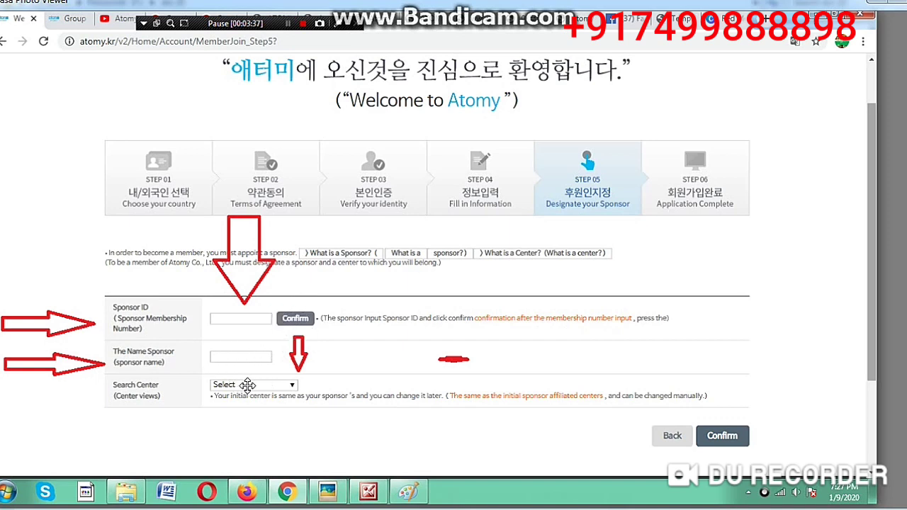
mouse_move(431, 462)
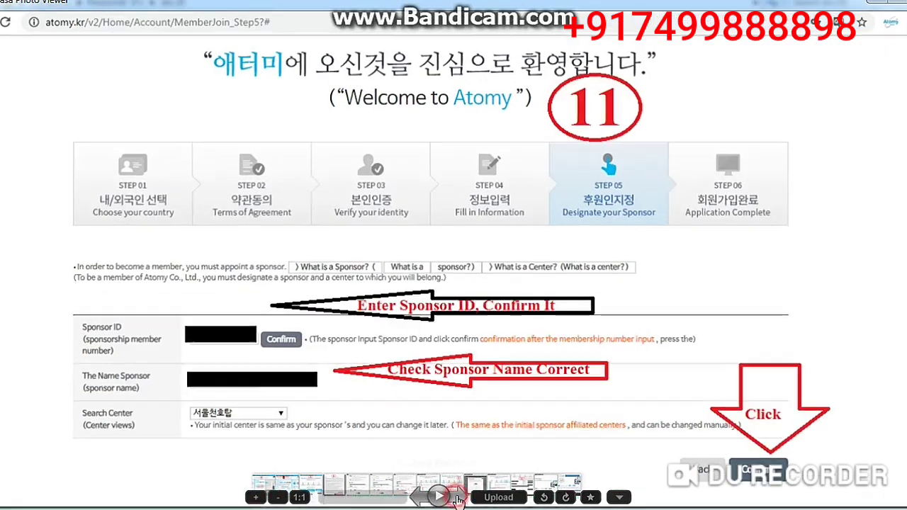
left_click(458, 497)
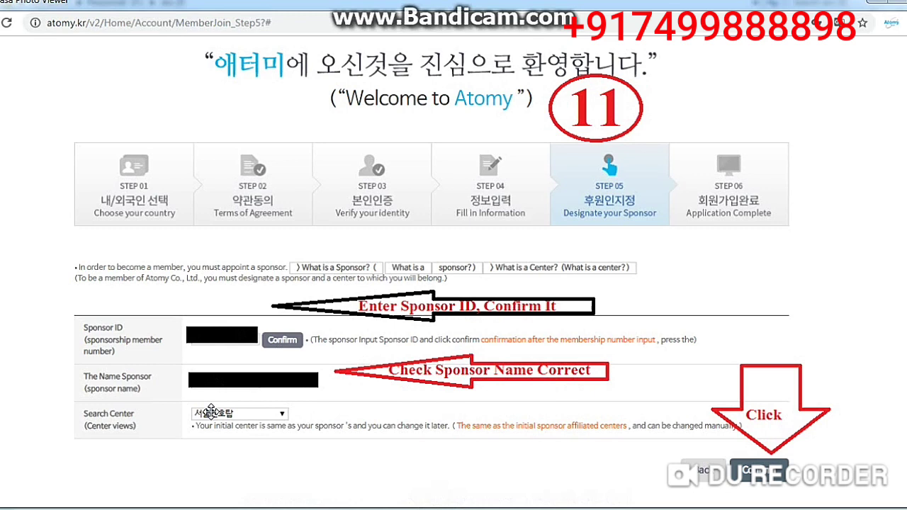
left_click(458, 499)
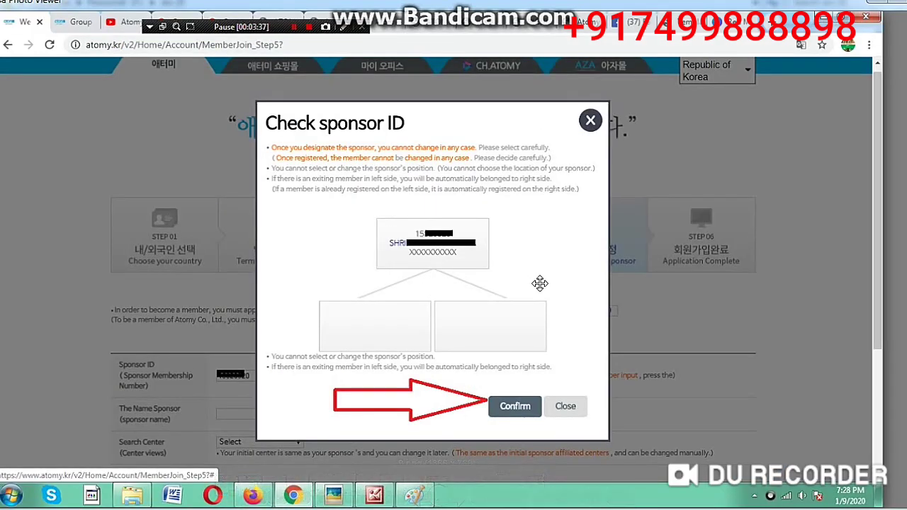
scroll(539, 284, "up", 3)
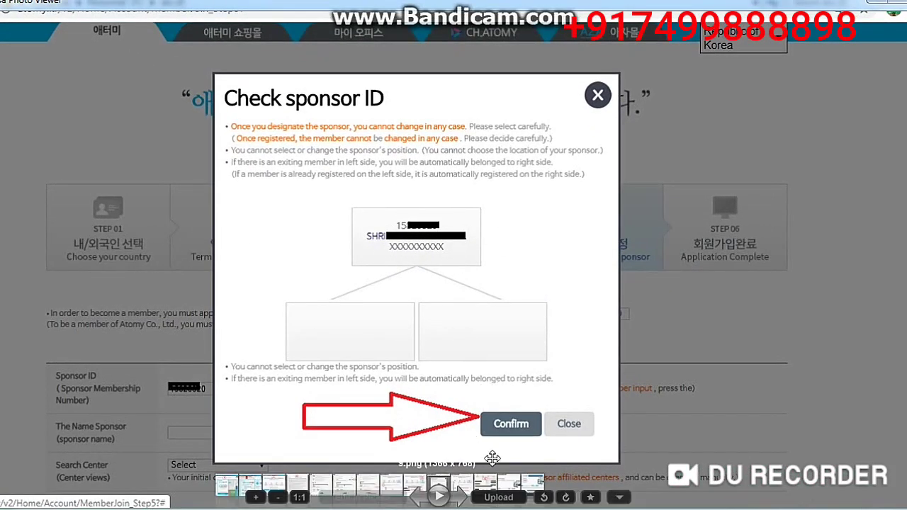
left_click(460, 499)
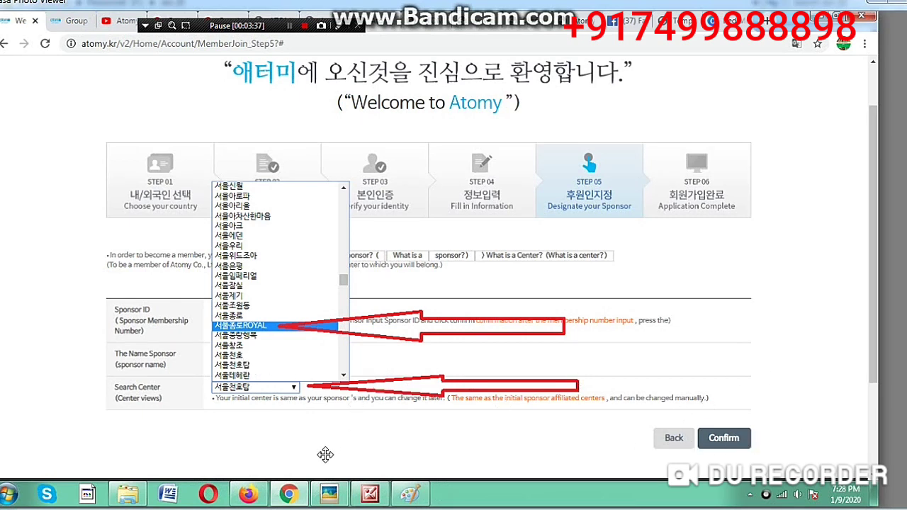
left_click(460, 499)
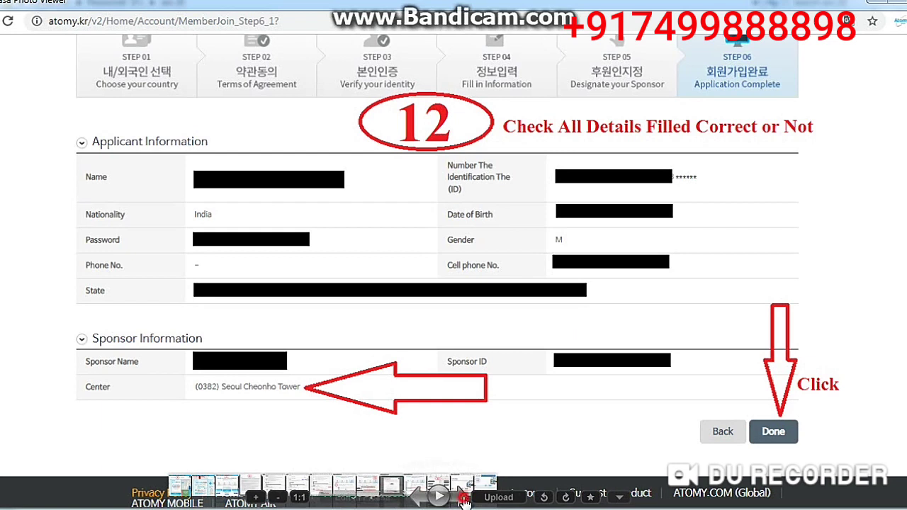
- Flip between the last two screenshots, then show the 'Thank you for joining us' completion page
left_click(465, 501)
left_click(421, 500)
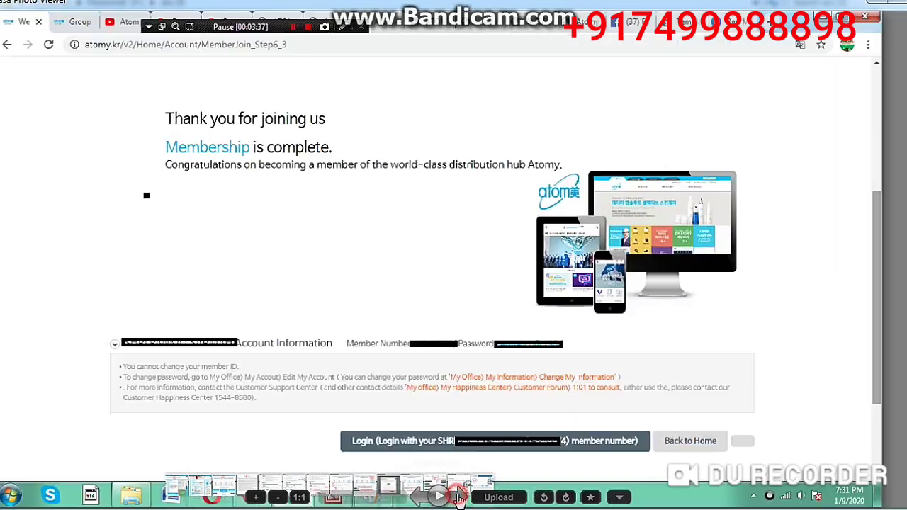
left_click(461, 498)
scroll(327, 259, "up", 3)
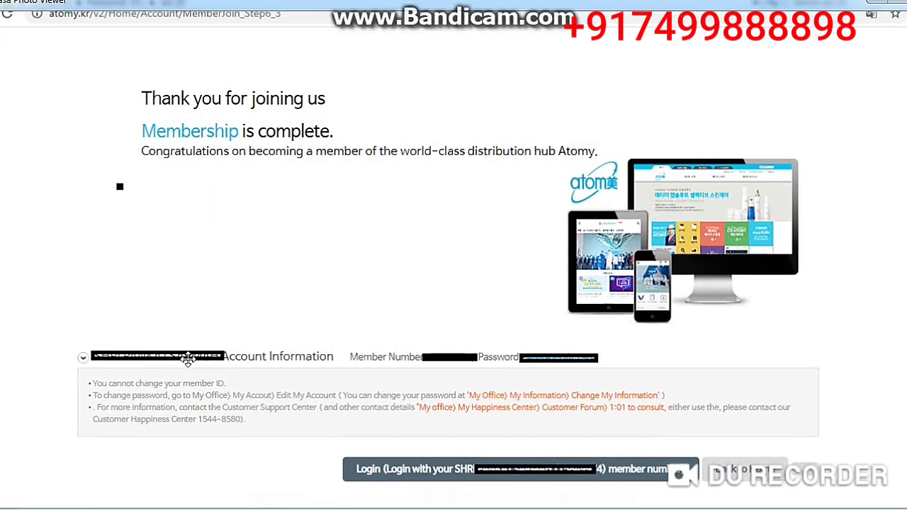